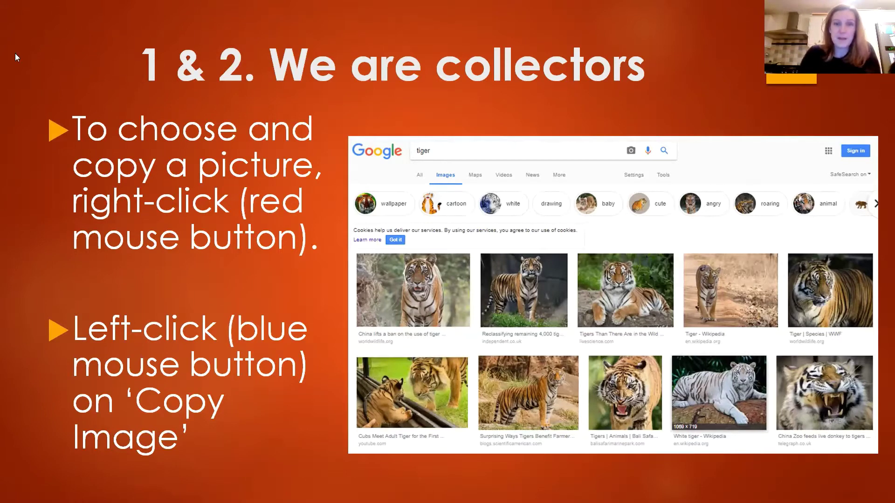
End the slide show, go to Google Images in the browser and open its search settings
key(Escape)
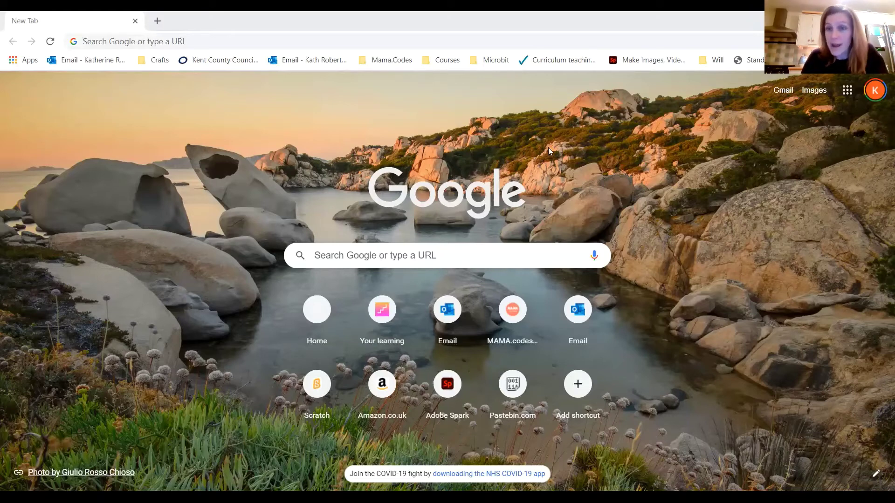
click(815, 91)
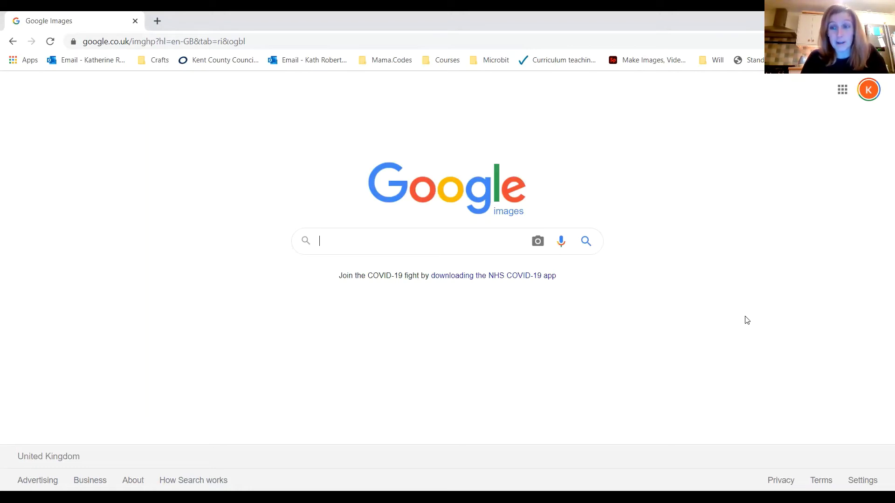
click(868, 484)
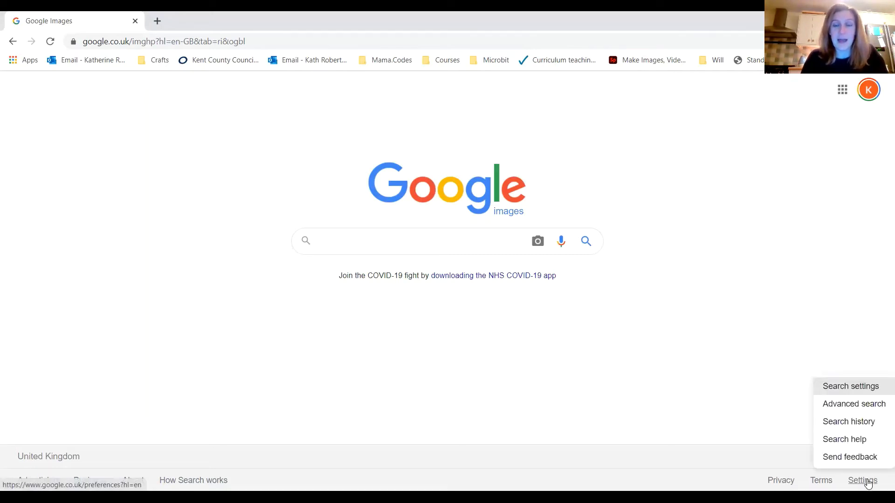
click(848, 391)
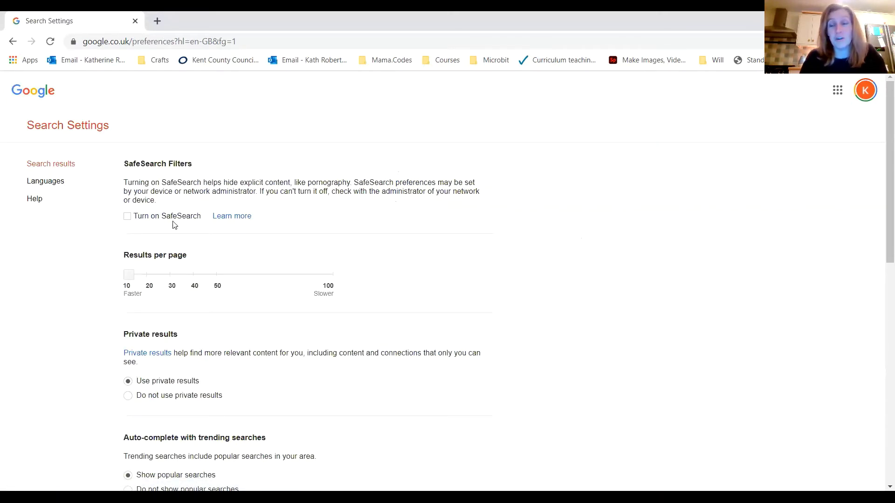
Turn on SafeSearch in the search settings and save the preferences
click(127, 217)
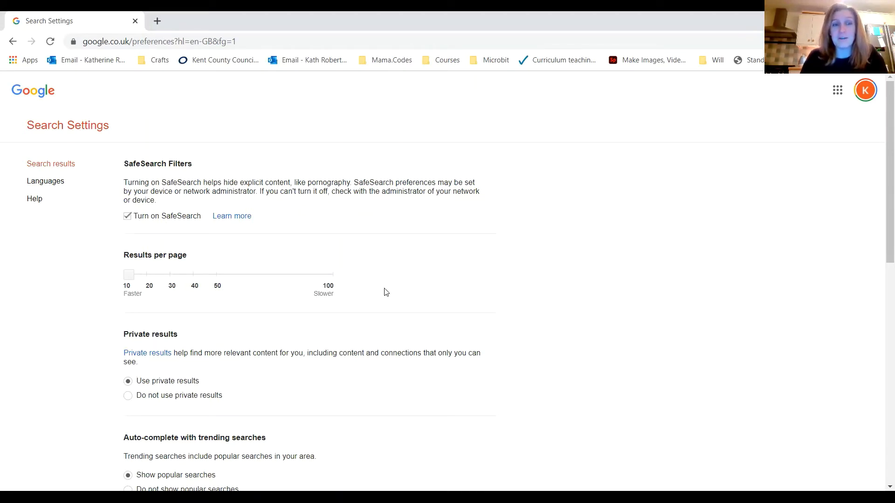
scroll(385, 292, down, 6)
scroll(385, 294, down, 5)
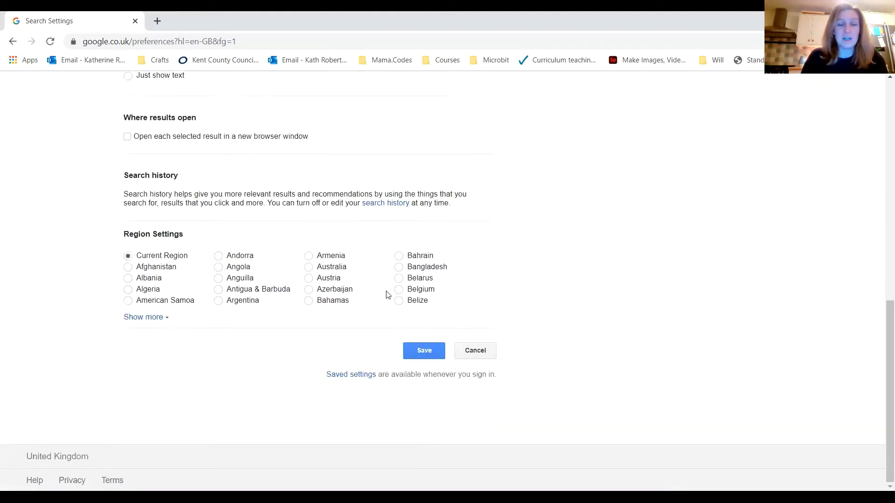
click(425, 353)
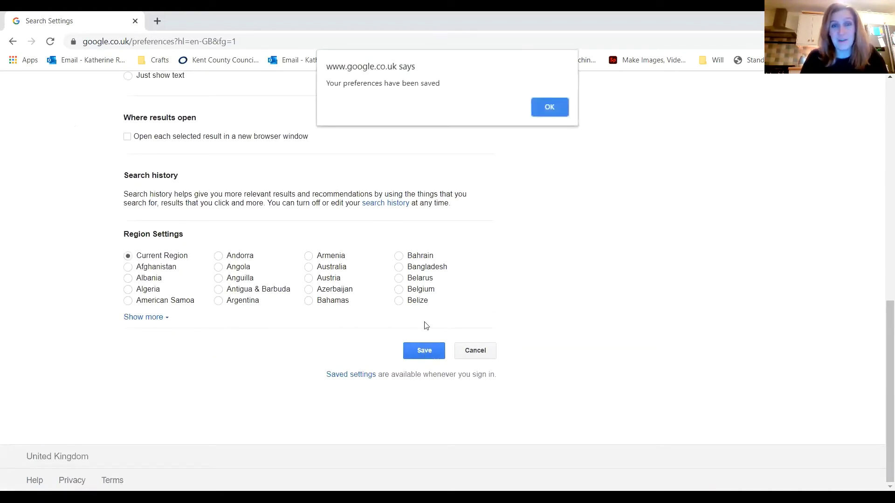
click(549, 108)
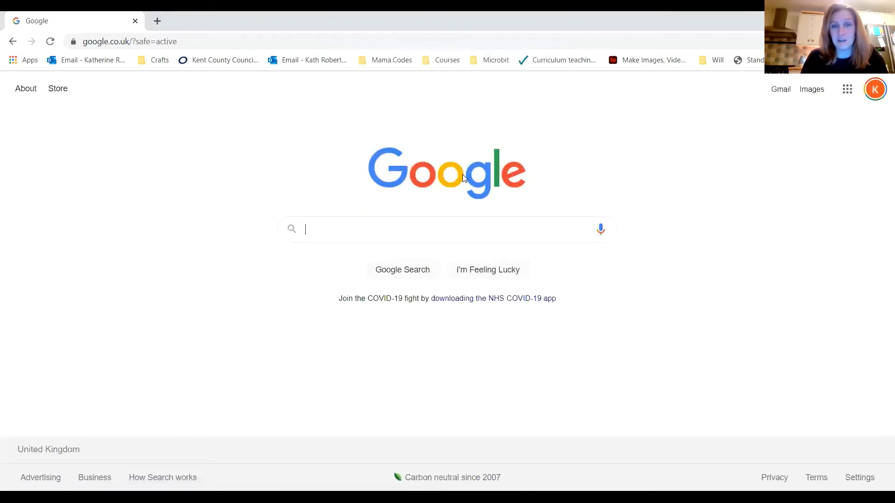
Return to Google Images and search for "cat"
click(811, 91)
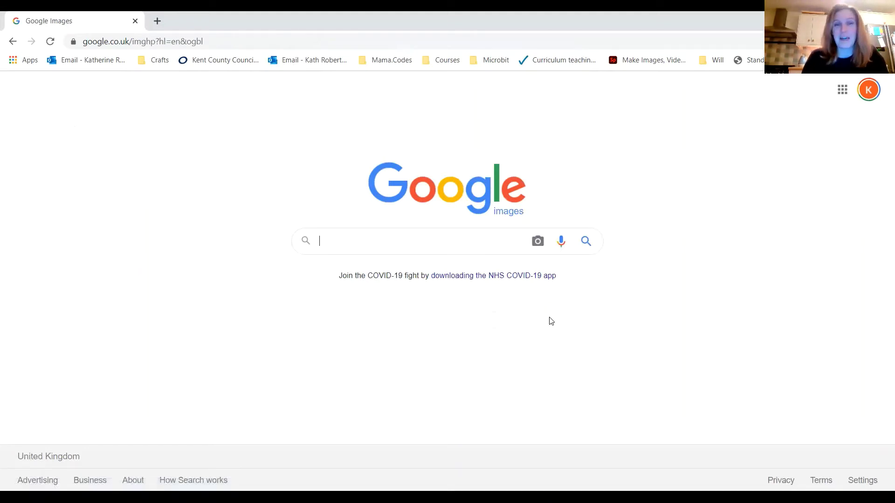
click(337, 243)
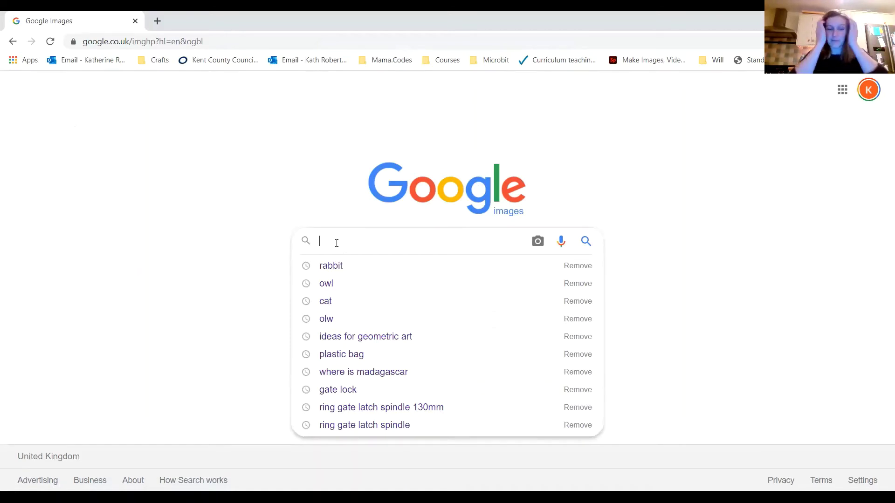
text(cat)
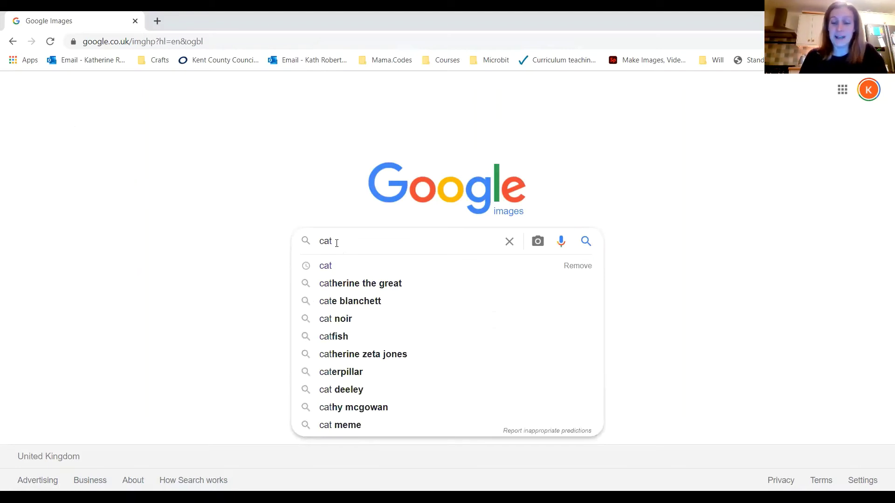
click(587, 245)
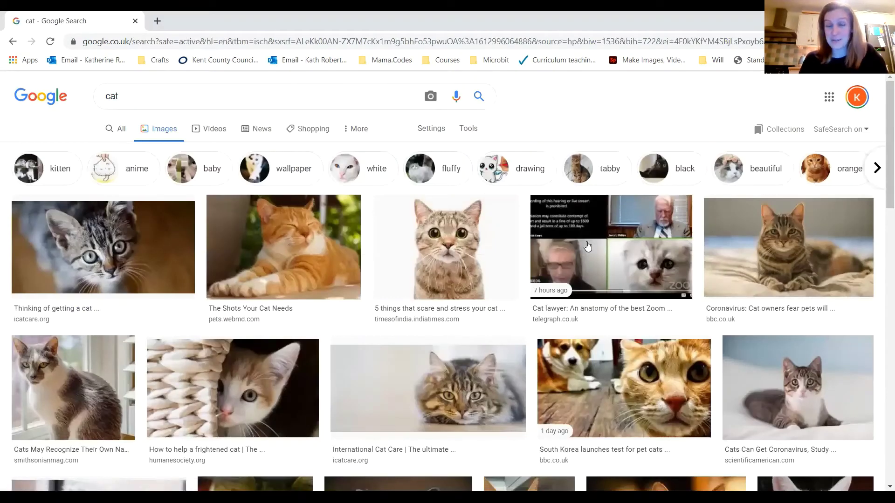
Enlarge the black-and-white cat picture from cats.org.uk, copy the image and switch to the blank PowerPoint presentation
scroll(524, 328, down, 5)
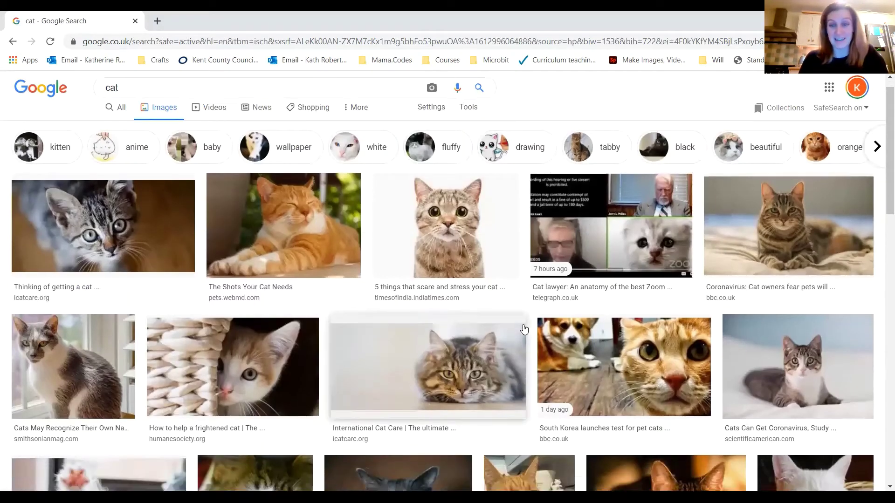
scroll(525, 328, down, 4)
scroll(524, 329, up, 9)
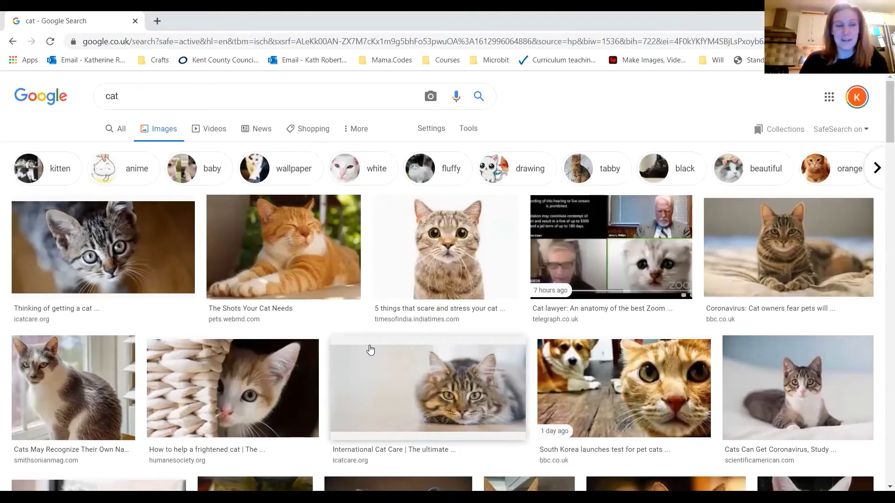
scroll(373, 350, down, 2)
scroll(387, 335, down, 2)
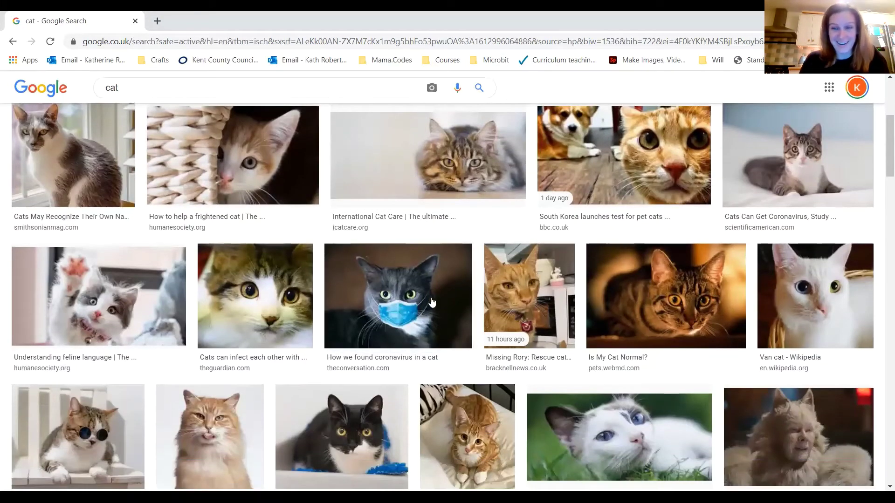
scroll(433, 303, down, 2)
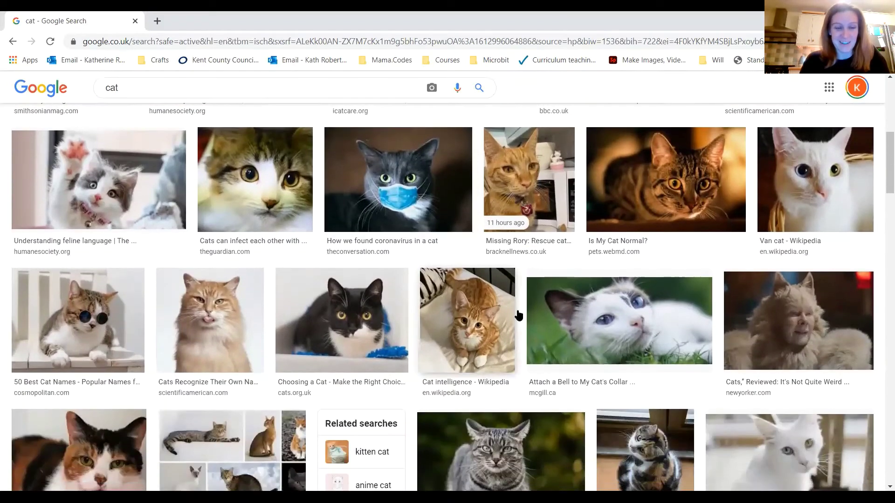
click(357, 326)
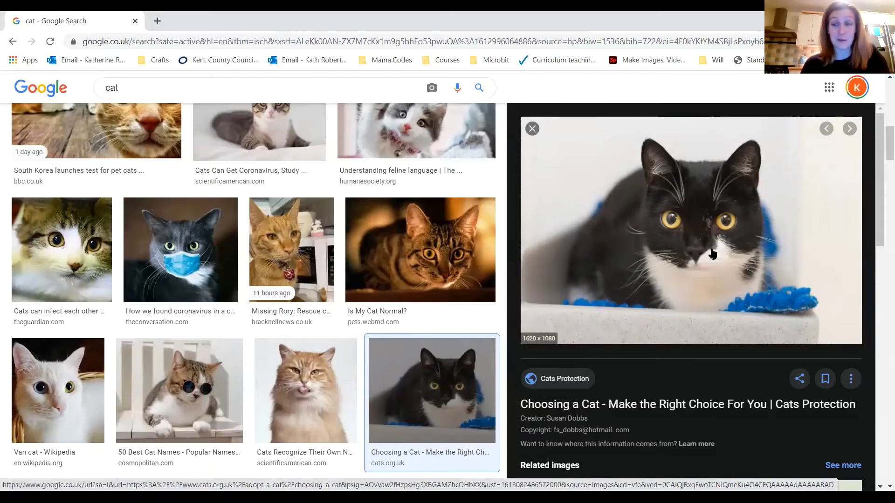
right_click(693, 224)
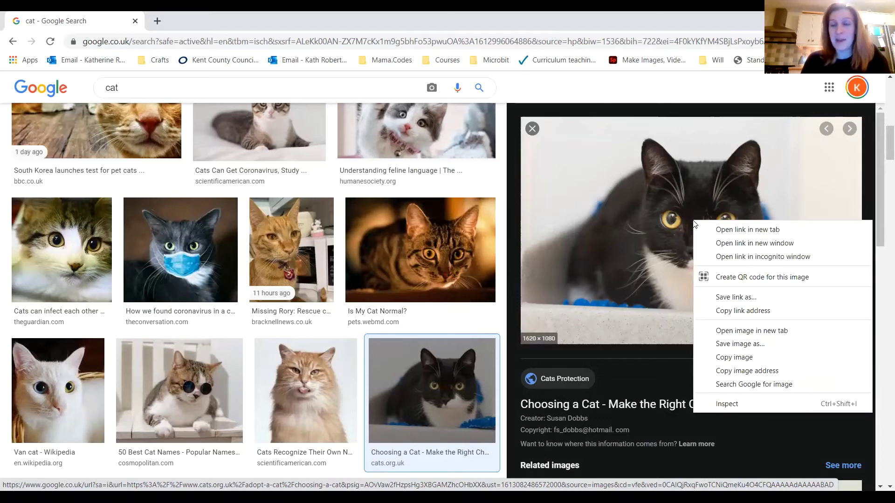
click(737, 358)
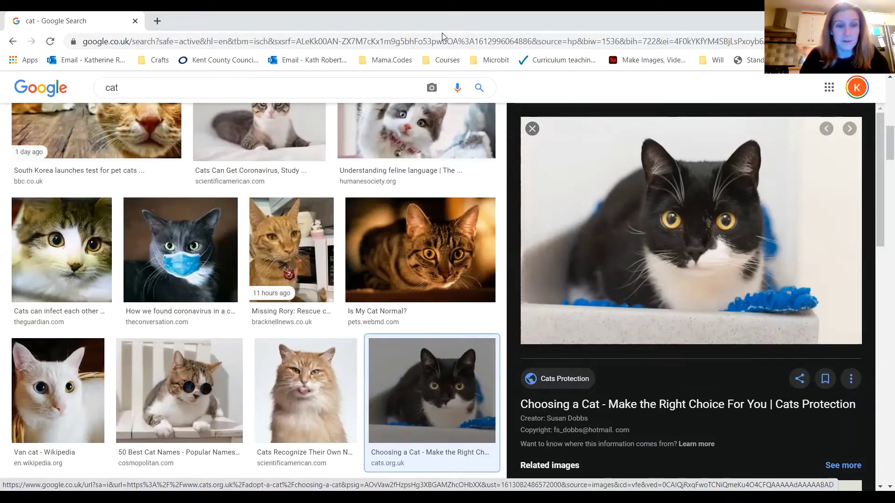
key(alt+Tab)
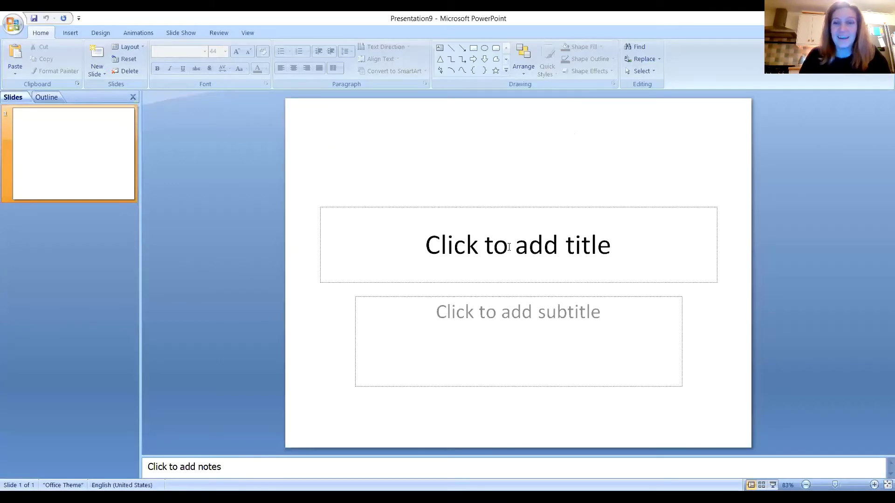
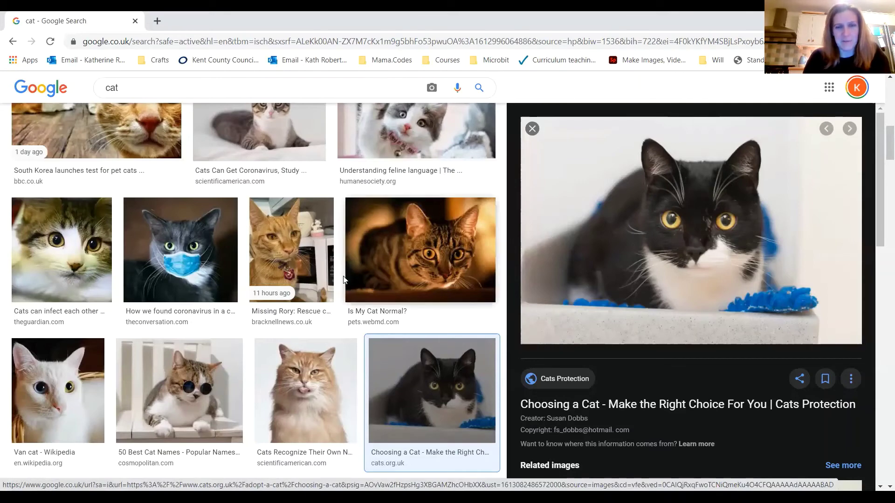
Replace the search term "cat" with "owl" and run the image search
scroll(344, 274, up, 10)
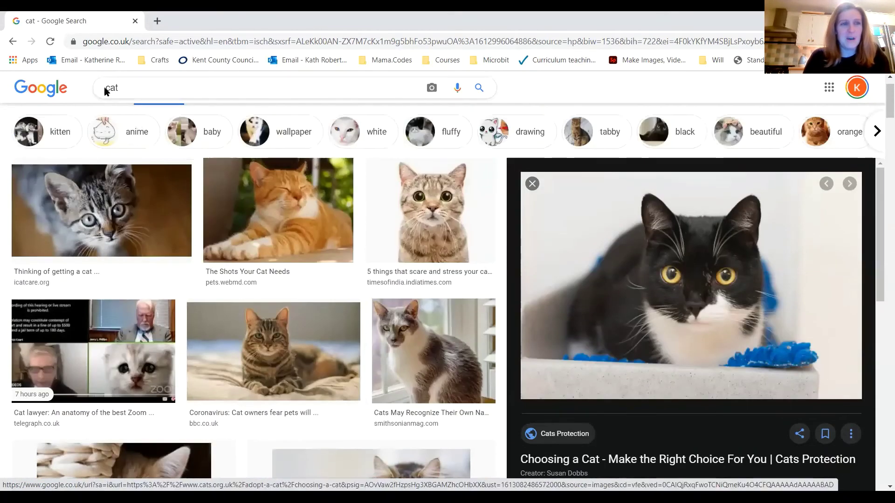
click(108, 88)
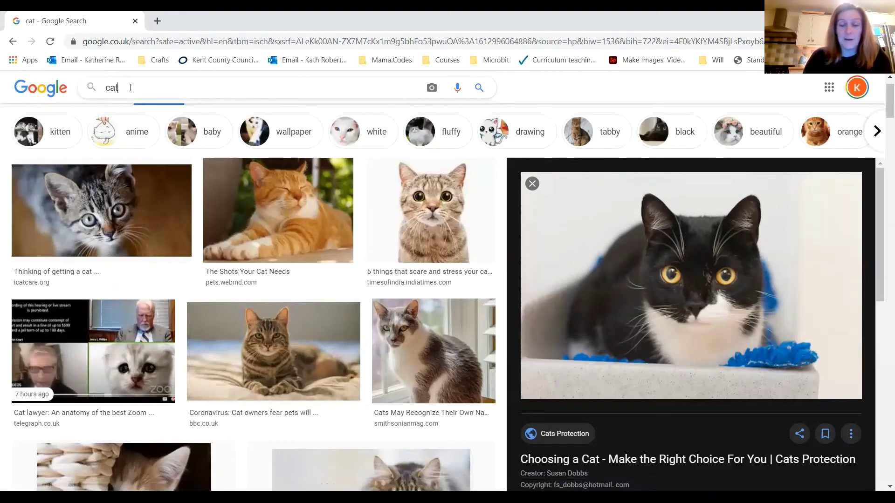
key(BackSpace)
key(BackSpace)
key(BackSpace)
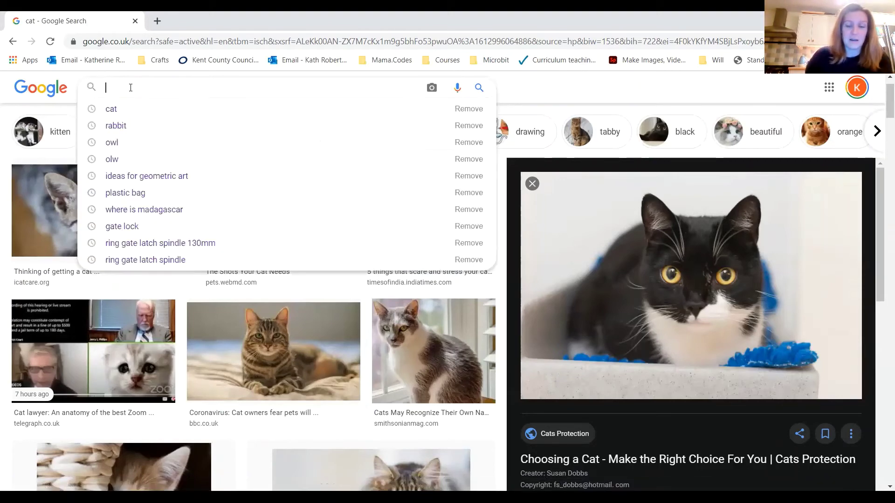
text(owl)
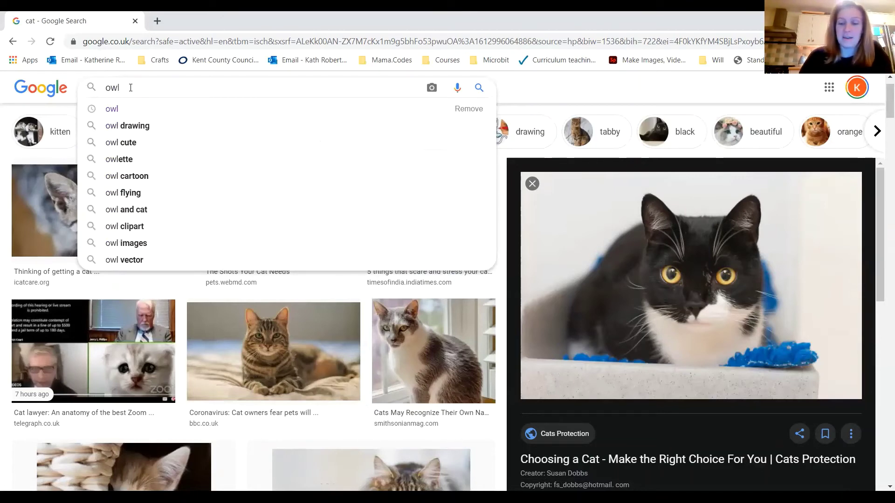
key(Return)
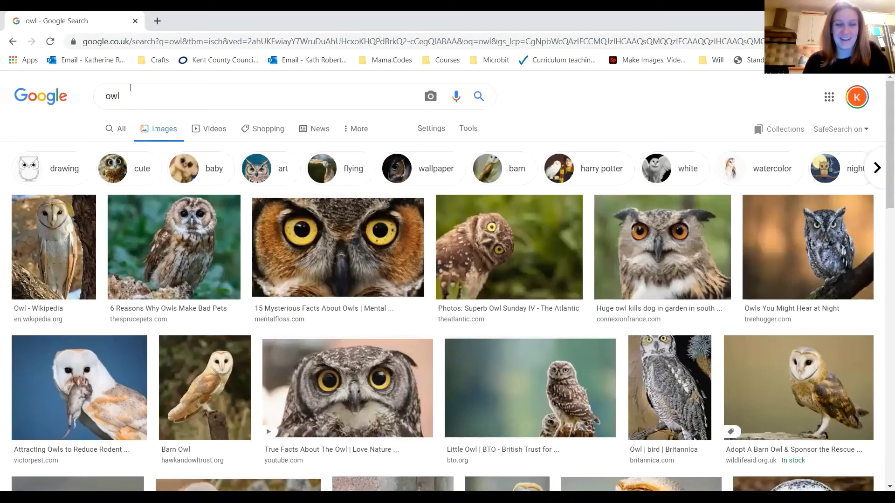
Enlarge the picture of the brown owl tilting its head from theatlantic.com and copy the image
scroll(384, 285, down, 5)
scroll(386, 290, up, 5)
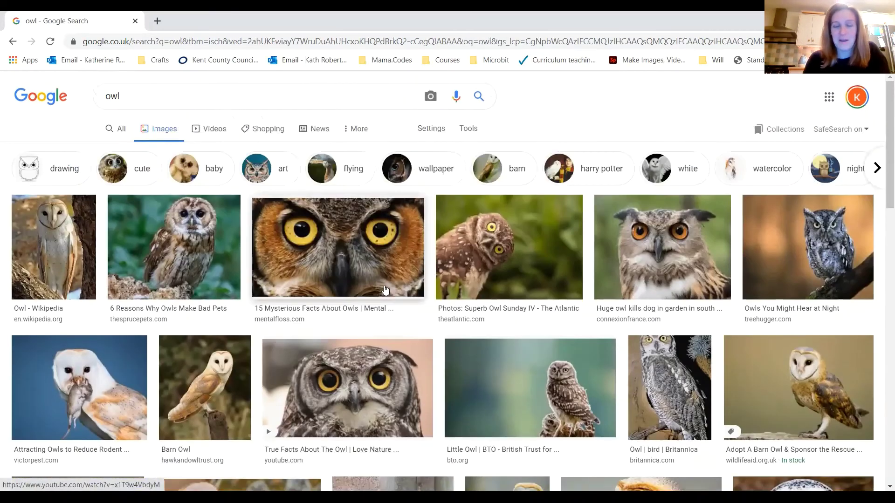
scroll(386, 291, down, 5)
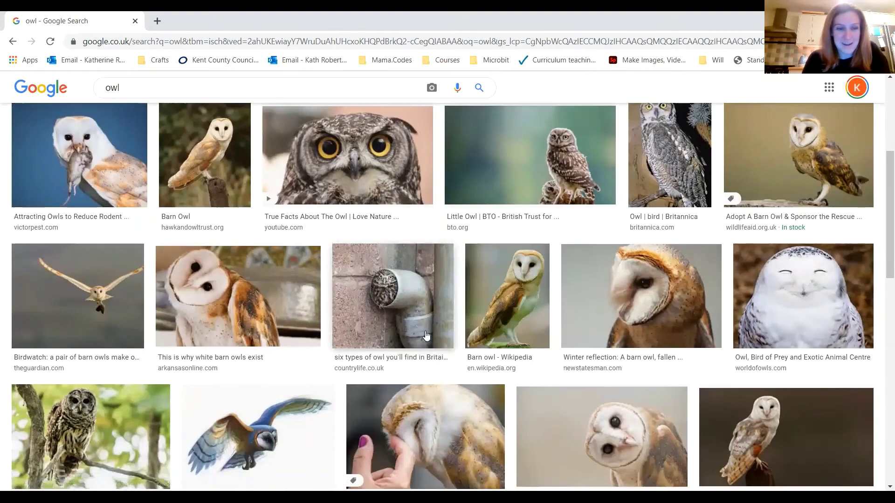
scroll(426, 335, up, 5)
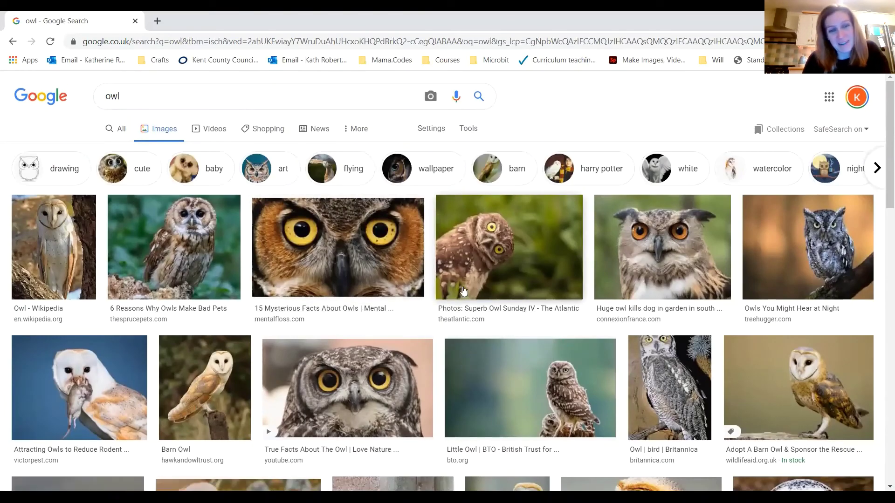
click(504, 265)
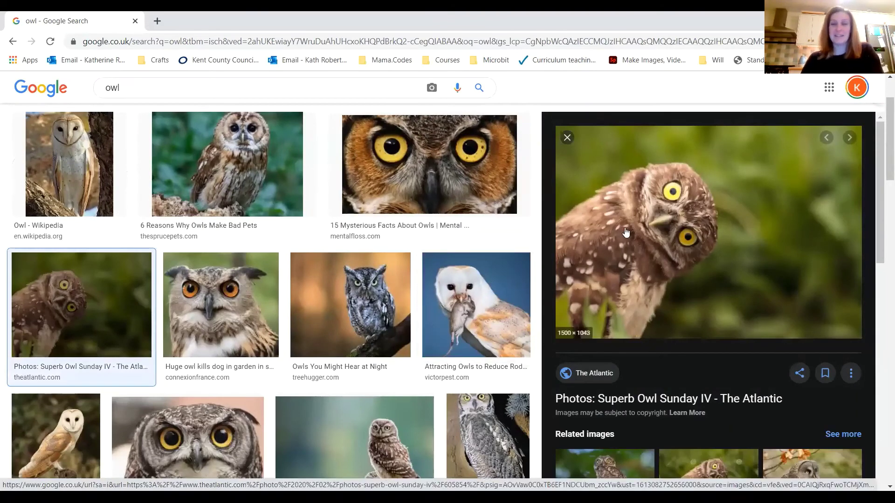
right_click(700, 219)
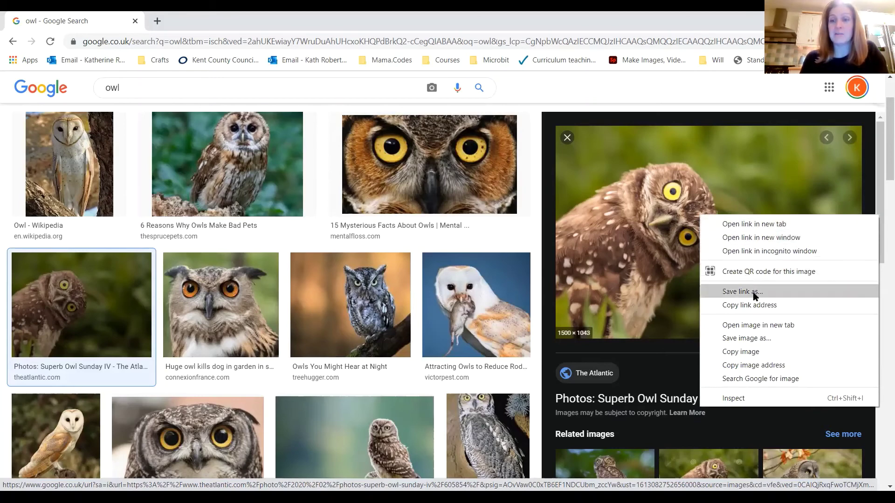
click(762, 351)
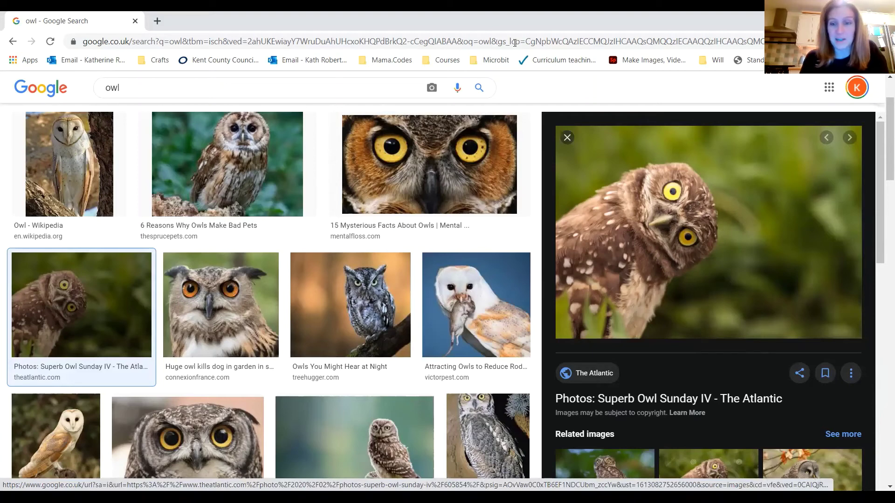
Switch to the PowerPoint presentation and paste the copied owl picture onto the empty slide 2
key(alt+Tab)
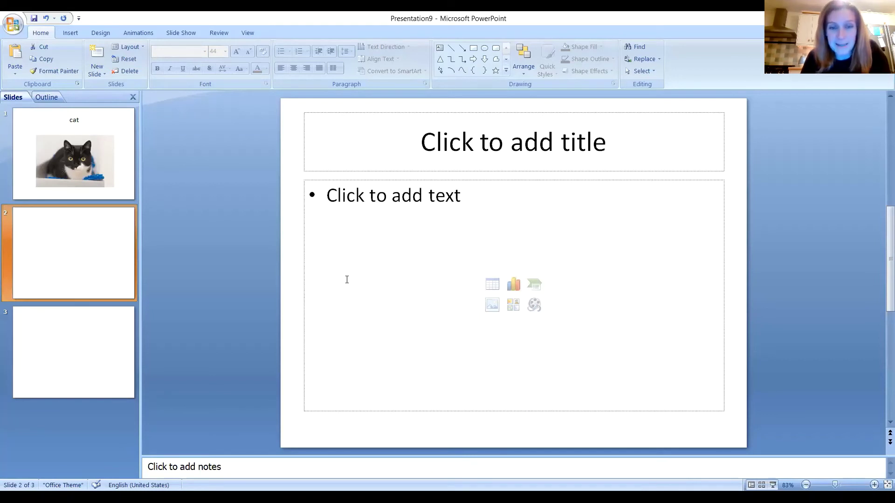
right_click(294, 285)
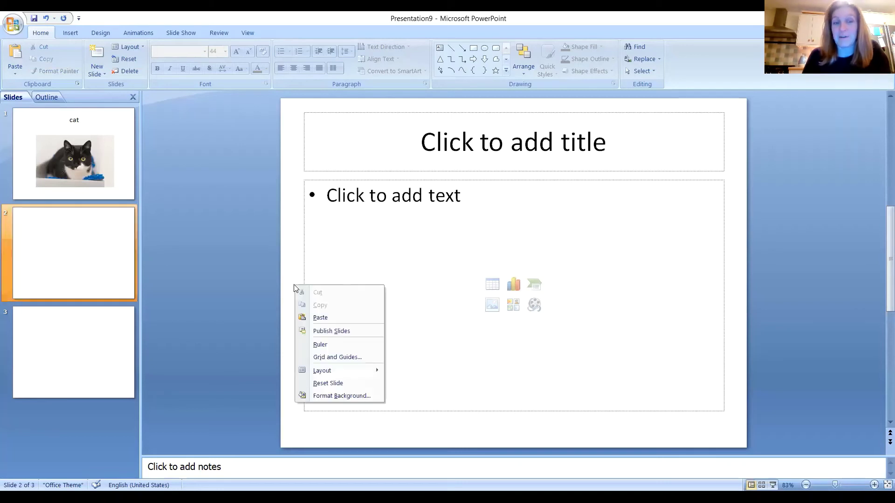
click(320, 319)
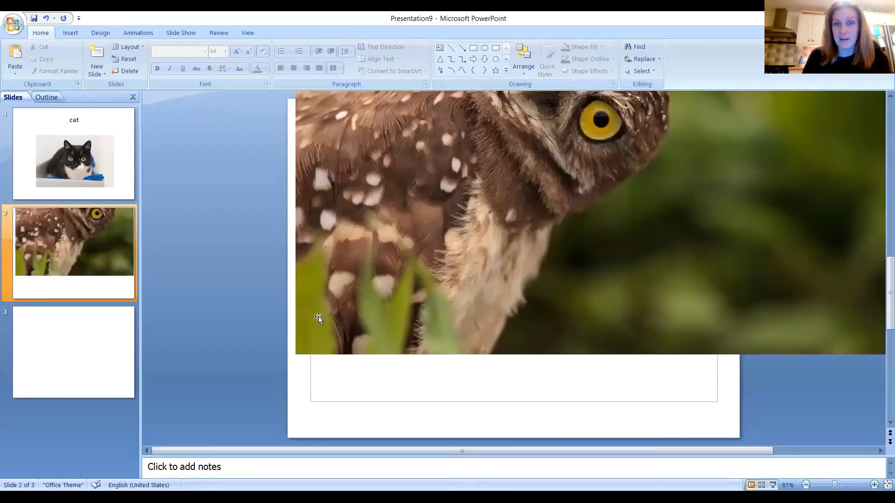
Shrink the owl picture and place it below the title area of slide 2
click(486, 197)
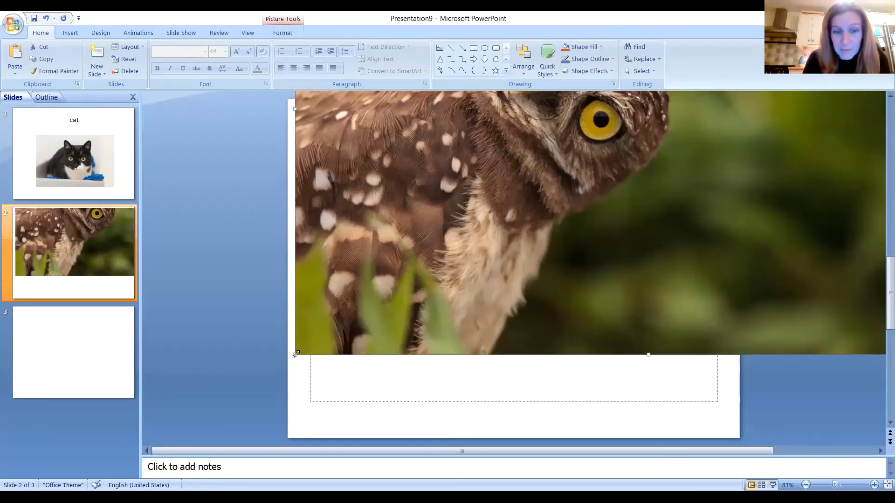
drag(339, 328, 382, 387)
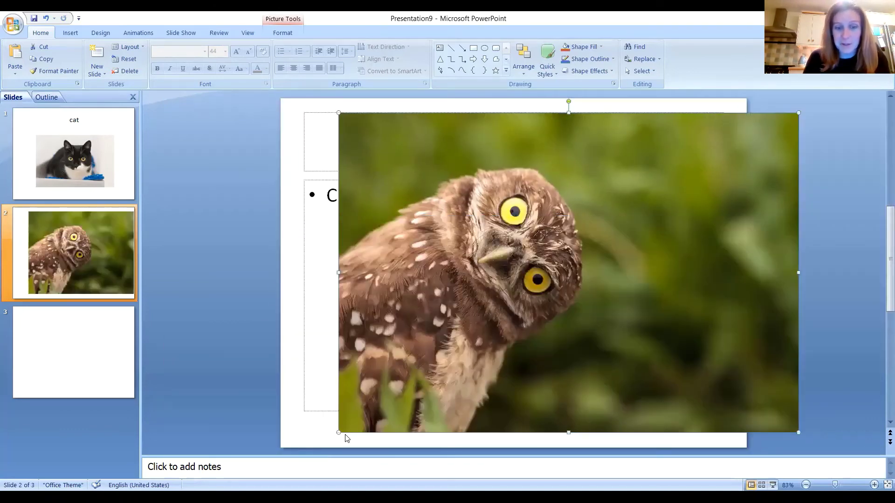
drag(339, 430, 447, 356)
drag(580, 230, 490, 298)
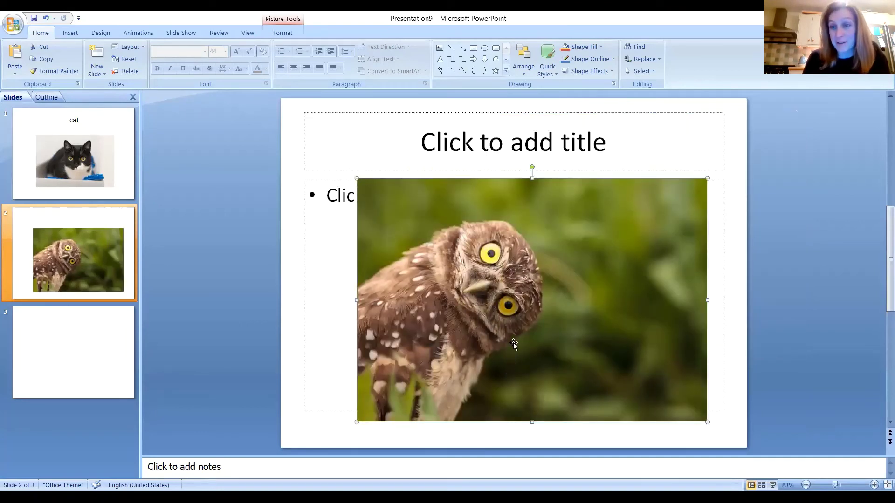
Title slide 2 "owl" and shift the picture slightly so it sits centred under the title
click(498, 144)
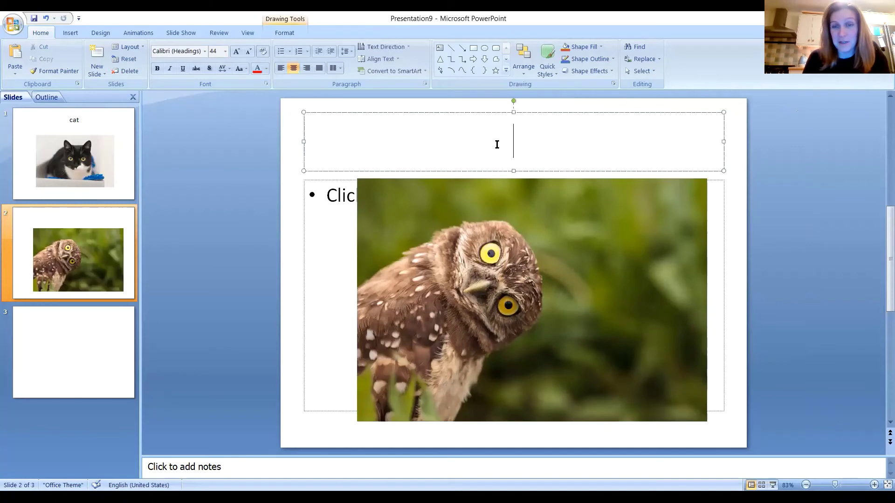
text(owl)
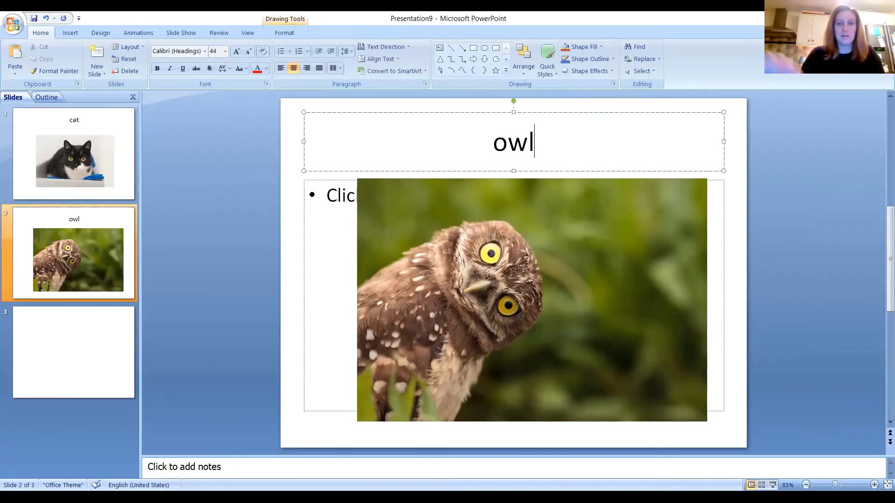
drag(546, 228, 531, 232)
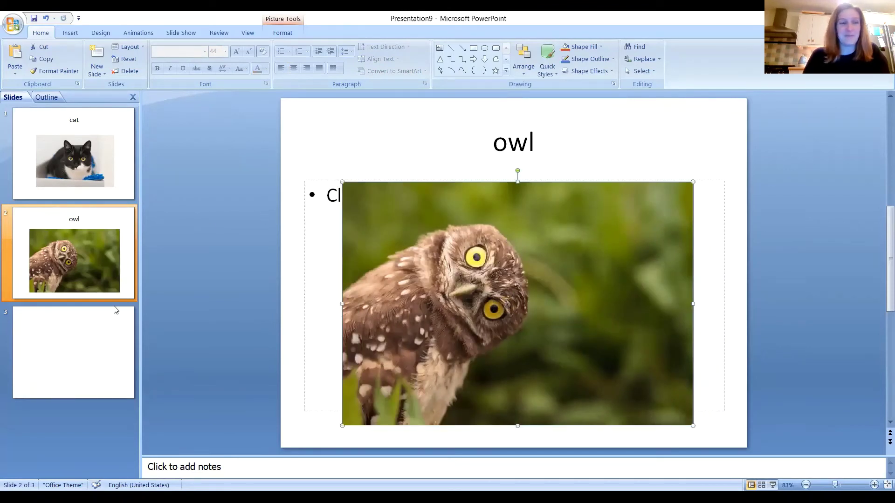
Select the empty slide 3, switch to Google Images in the browser and search for "rabbit" instead of "owl"
click(120, 350)
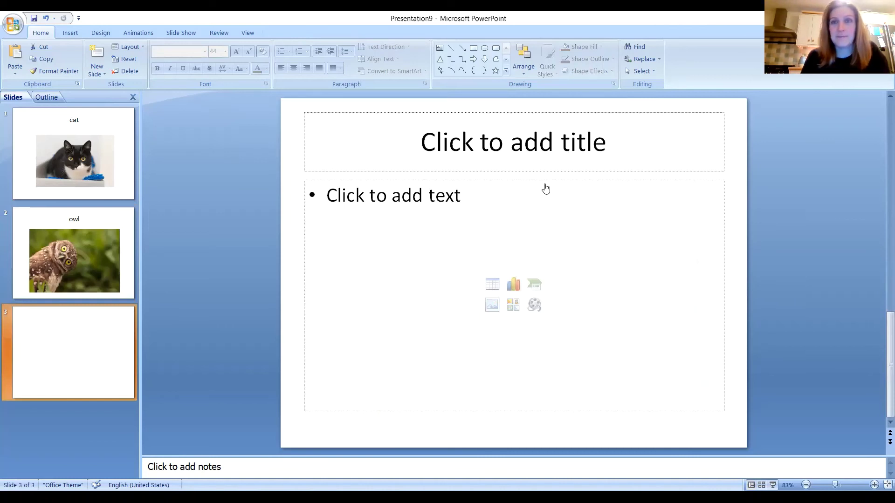
key(alt+Tab)
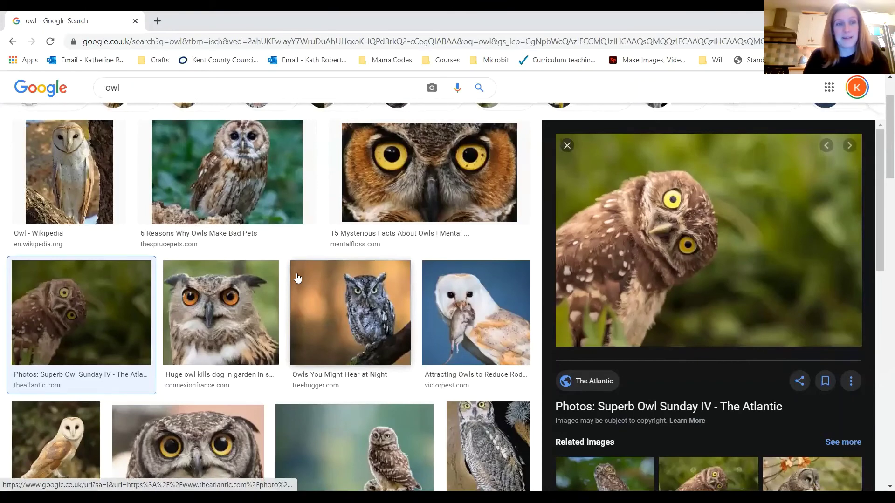
scroll(297, 278, up, 2)
click(130, 96)
key(BackSpace)
key(BackSpace)
key(BackSpace)
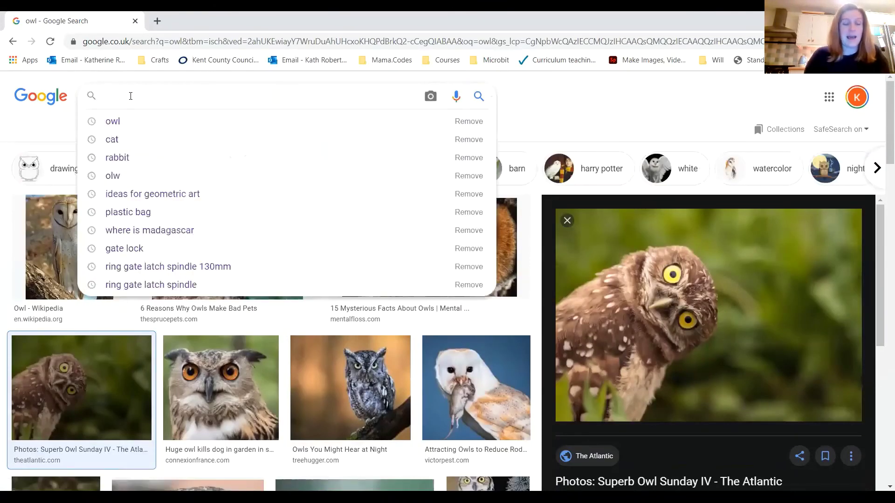
text(rabb)
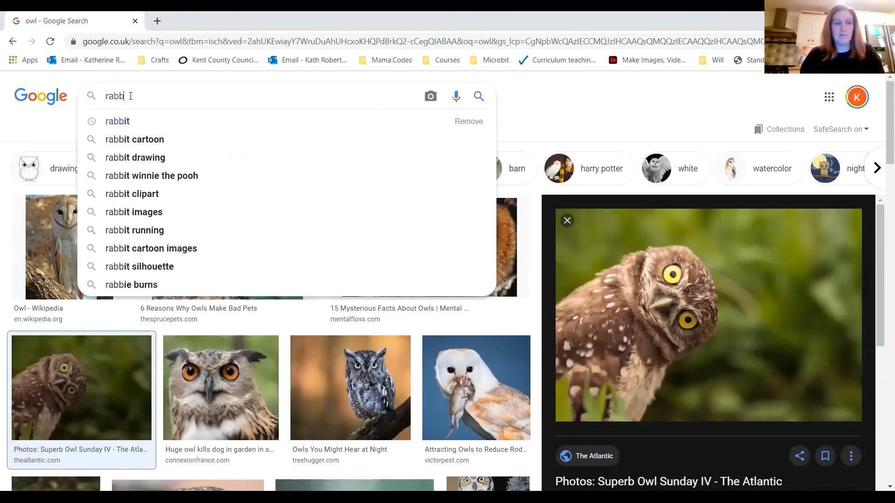
text(it)
key(Return)
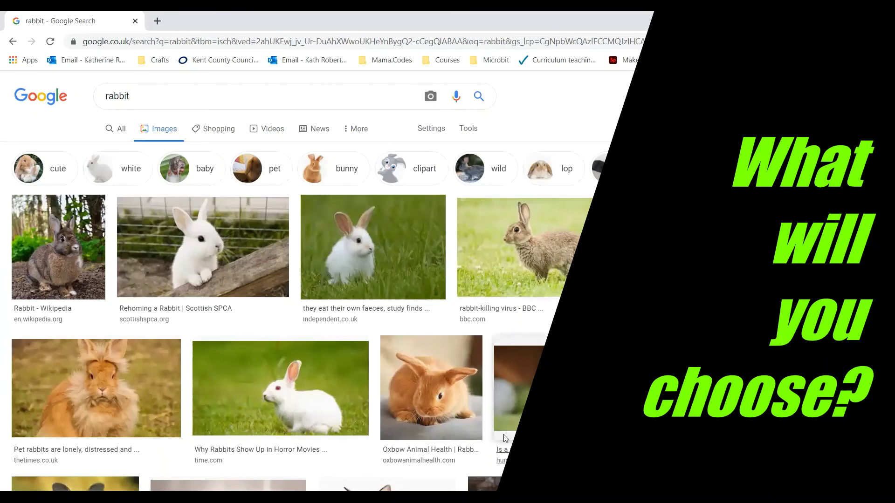
Enlarge the orange rabbit picture from oxbowanimalhealth.com and copy the image
click(433, 390)
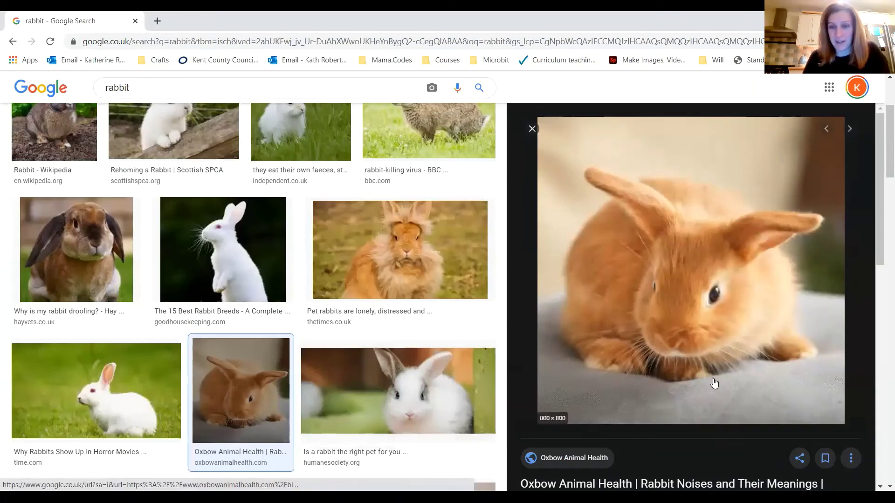
right_click(693, 251)
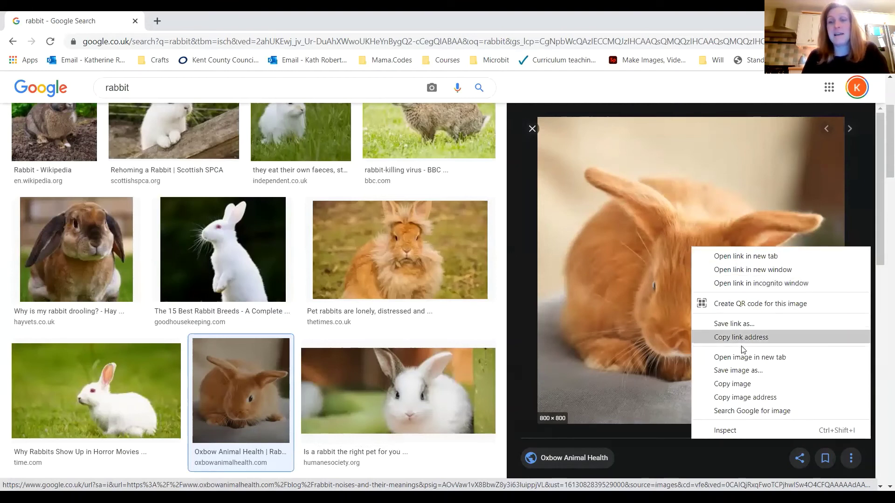
click(745, 385)
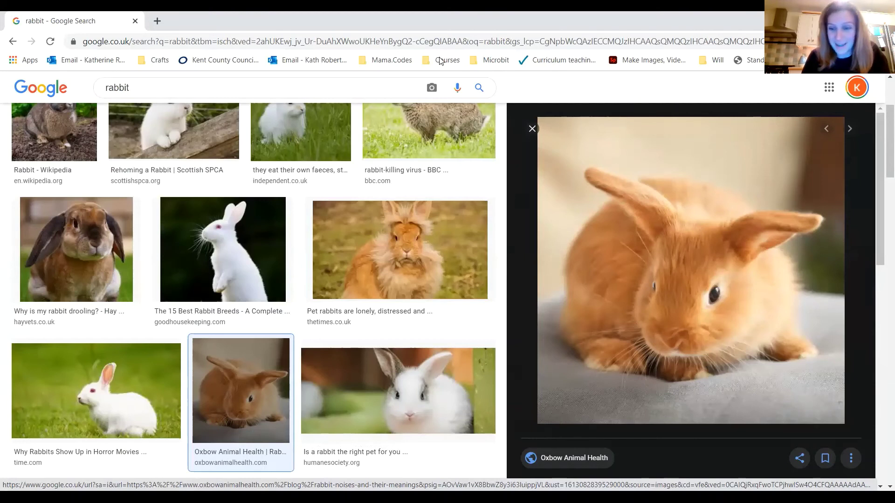
Switch to the PowerPoint presentation and paste the copied rabbit picture onto the empty slide 3
key(alt+Tab)
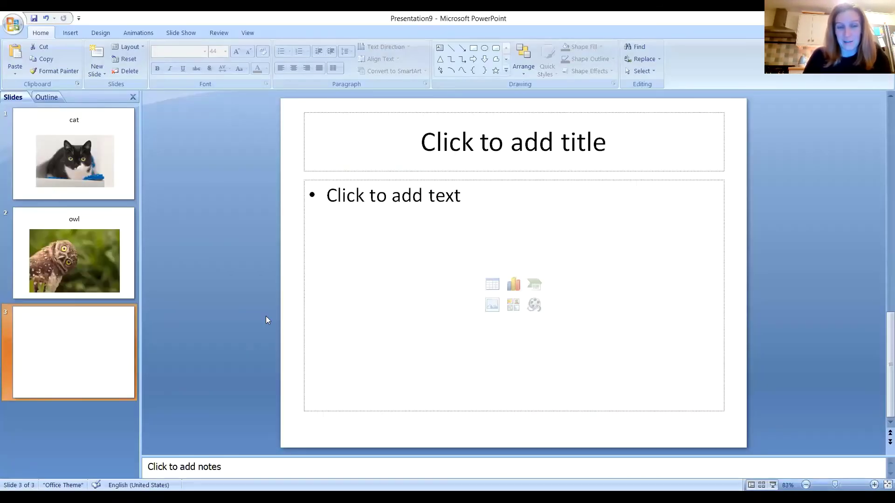
right_click(292, 291)
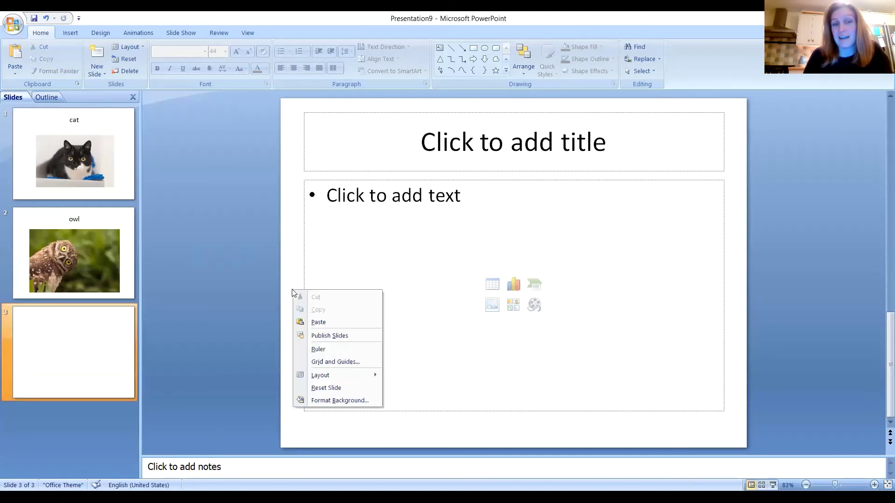
click(316, 323)
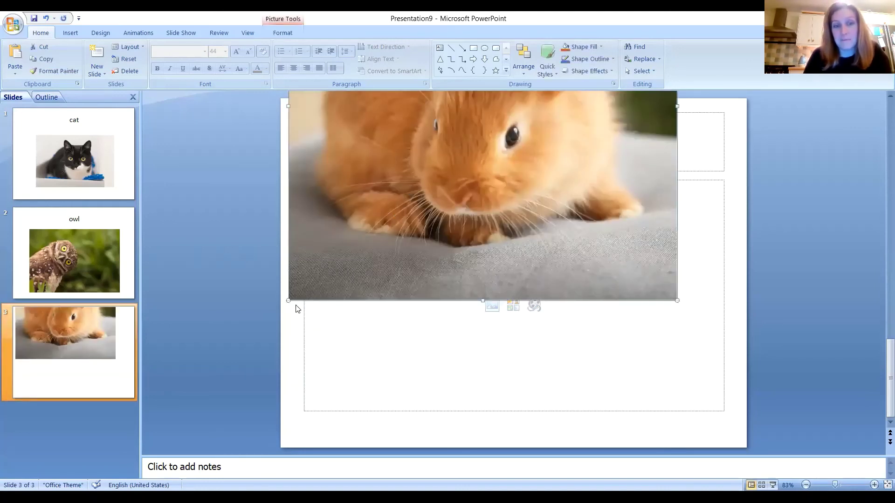
Shrink the rabbit picture and centre it below the title area of slide 3
drag(288, 300, 396, 196)
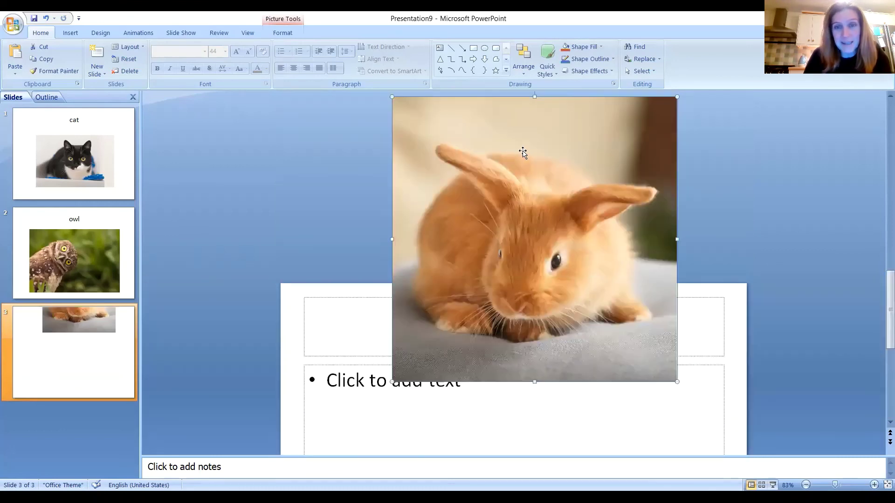
drag(524, 152, 498, 419)
drag(529, 319, 541, 305)
drag(472, 319, 476, 326)
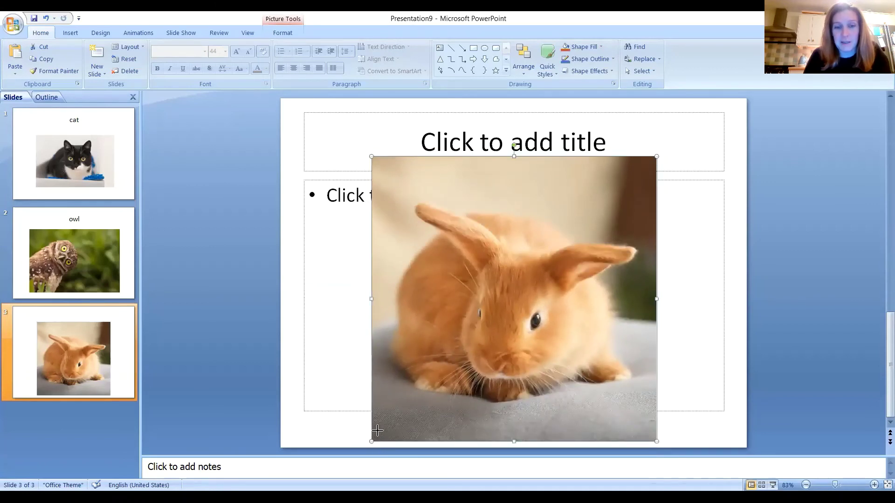
drag(372, 441, 397, 416)
drag(496, 281, 486, 291)
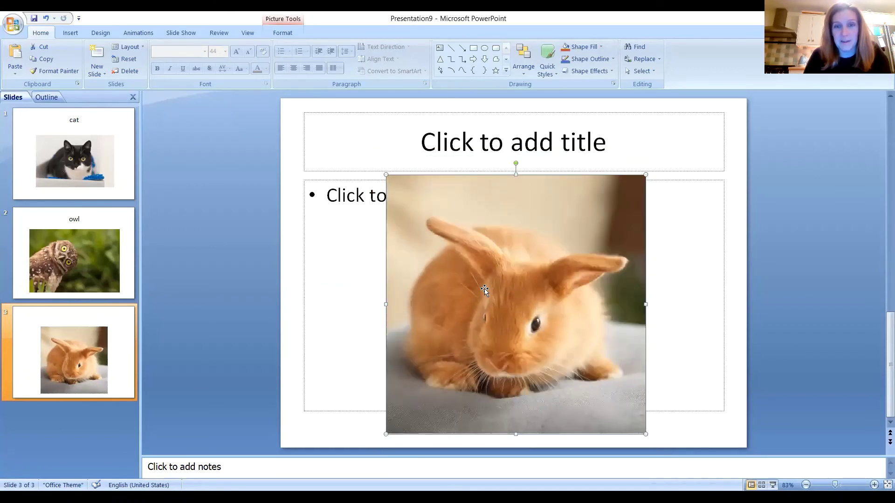
Title slide 3 "rabbit" and return to the cat slide at the start of the presentation
click(510, 149)
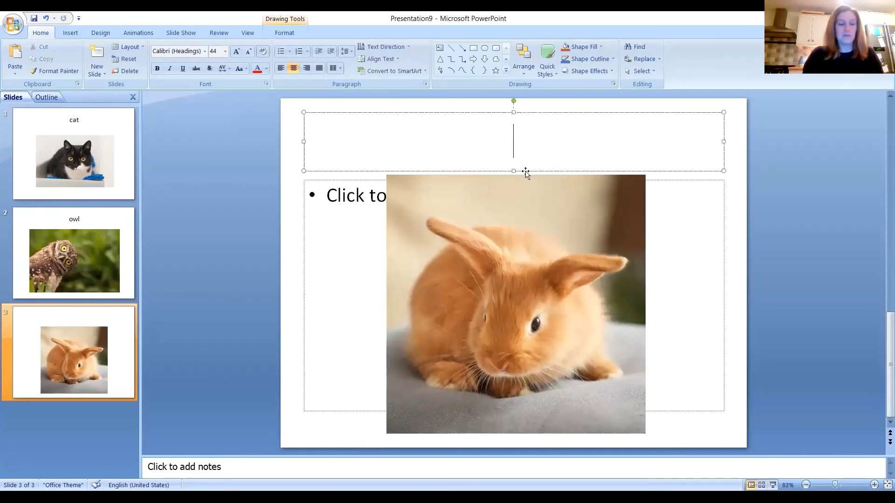
text(rabbit)
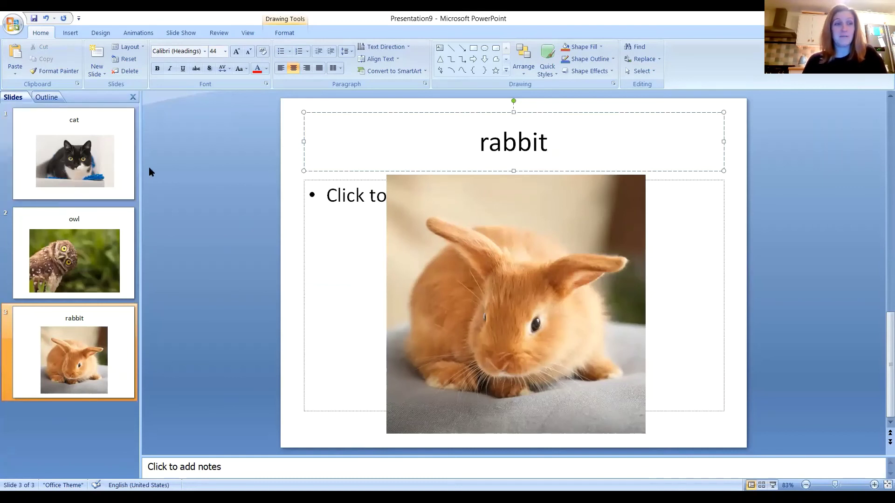
click(123, 161)
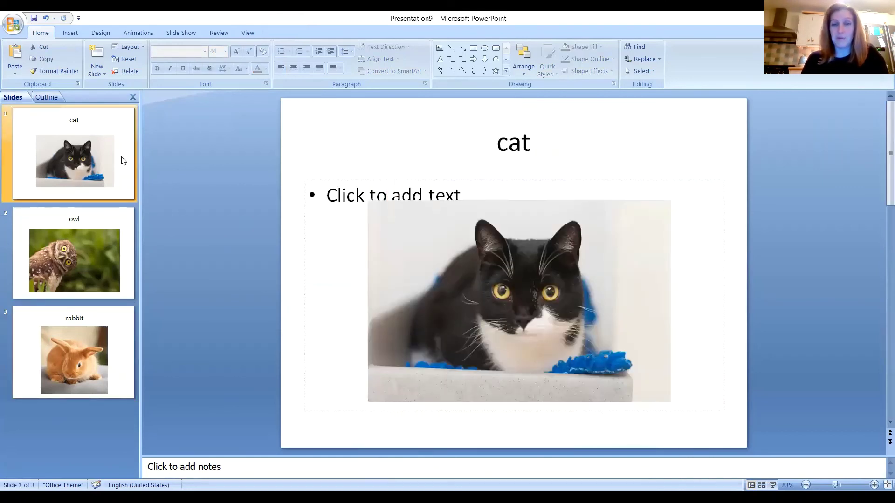